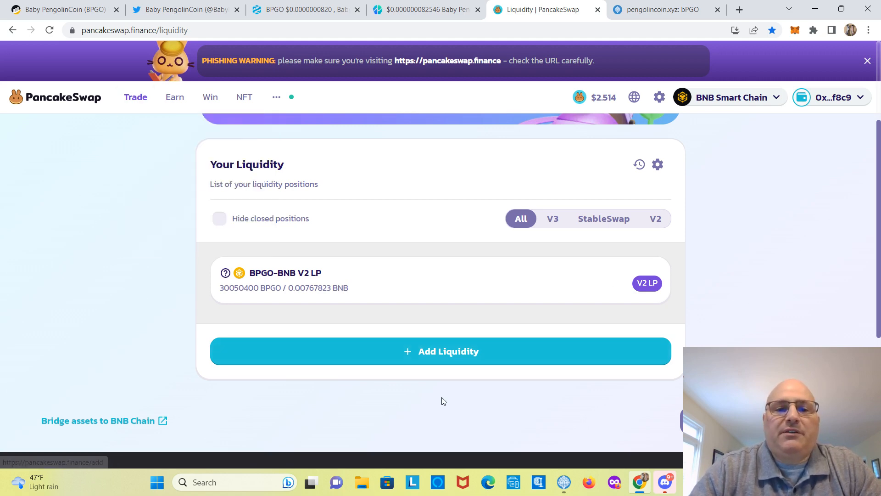
Step: Start a new V2 liquidity position with 25% of the BNB balance as the deposit
{"action": "left_click", "coordinate": [460, 351]}
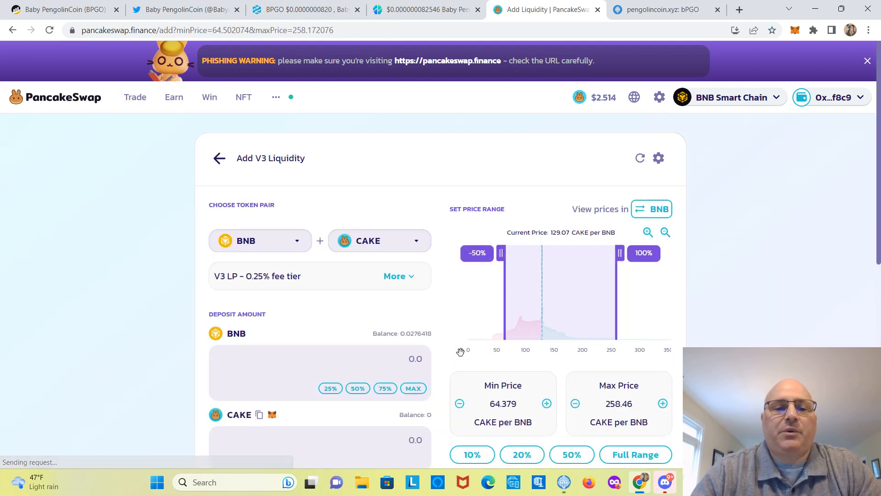
{"action": "scroll", "coordinate": [876, 239], "scroll_direction": "down", "scroll_amount": 2}
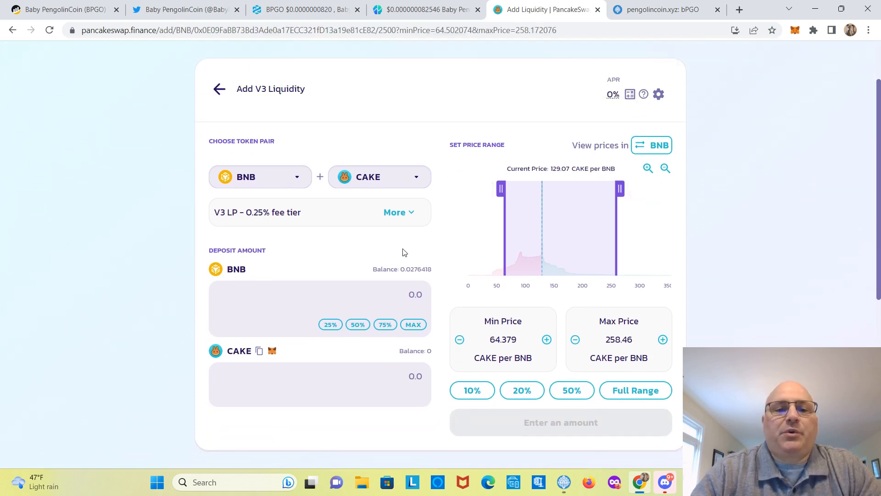
{"action": "left_click", "coordinate": [400, 215]}
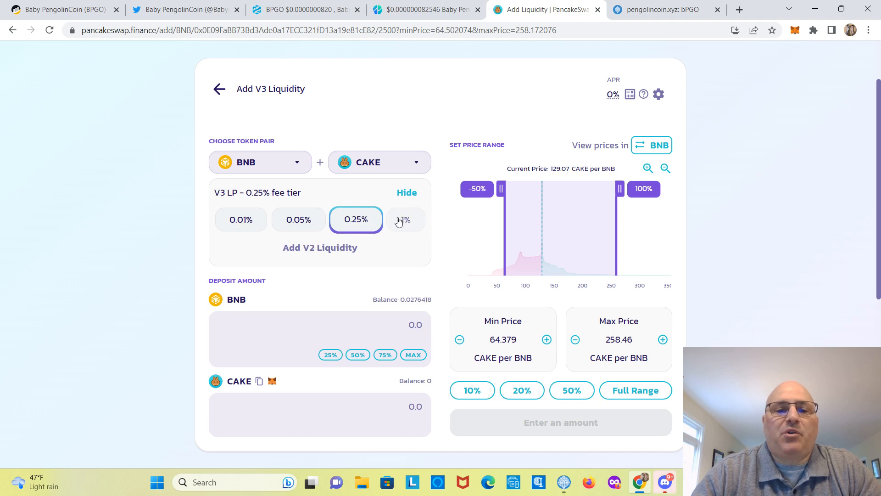
{"action": "left_click", "coordinate": [320, 248]}
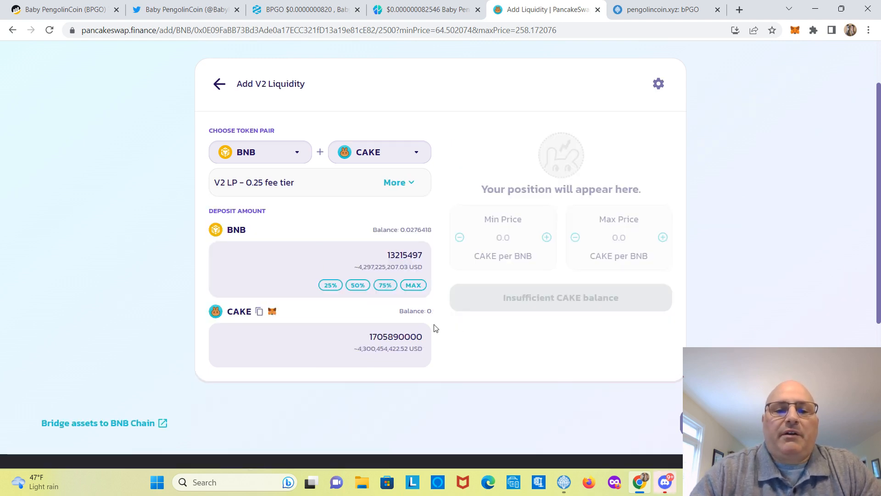
{"action": "left_click", "coordinate": [331, 287]}
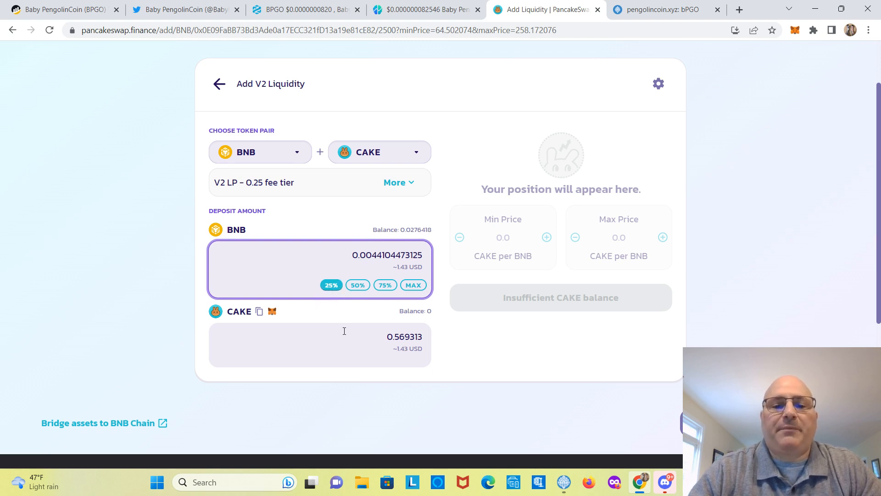
{"action": "left_click", "coordinate": [259, 312]}
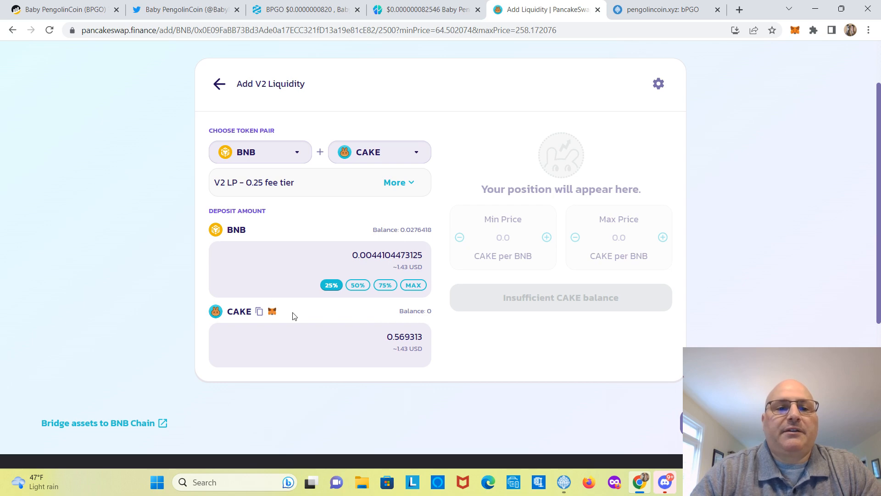
Step: Choose BPGO as the token paired with BNB and switch the pair to V2 liquidity
{"action": "left_click", "coordinate": [383, 152]}
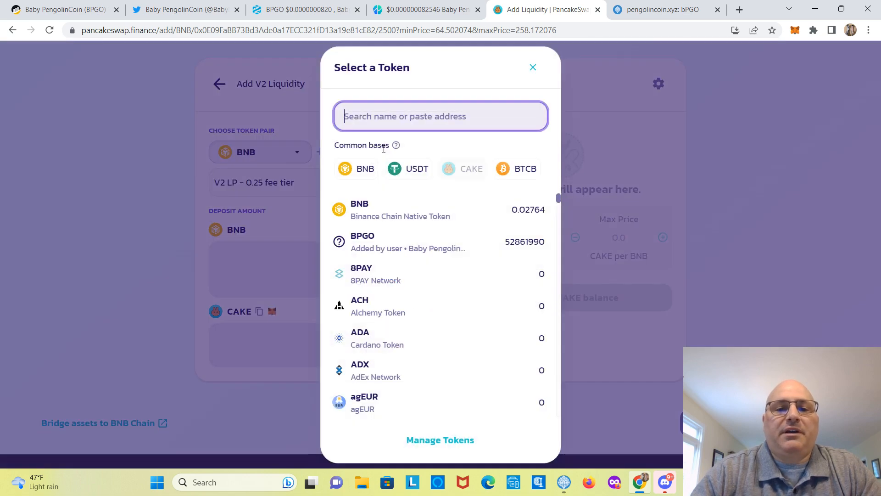
{"action": "left_click", "coordinate": [369, 248]}
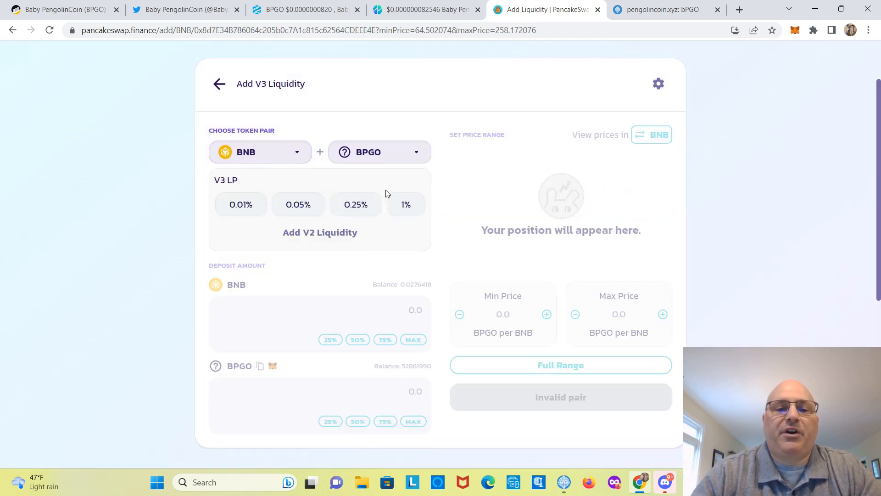
{"action": "left_click", "coordinate": [391, 152]}
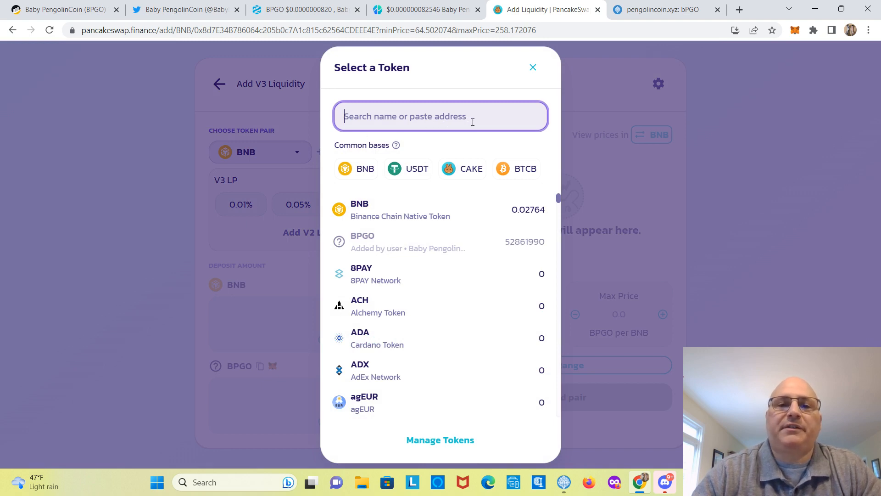
{"action": "left_click", "coordinate": [532, 67]}
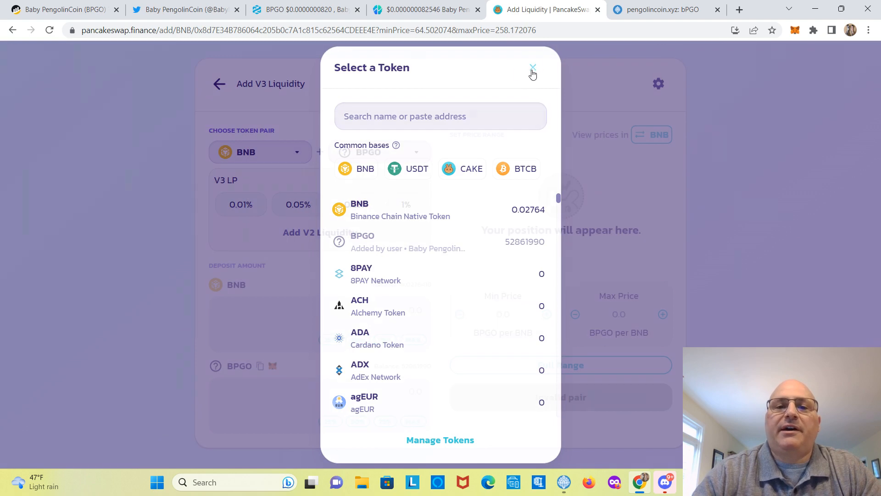
{"action": "left_click", "coordinate": [650, 13]}
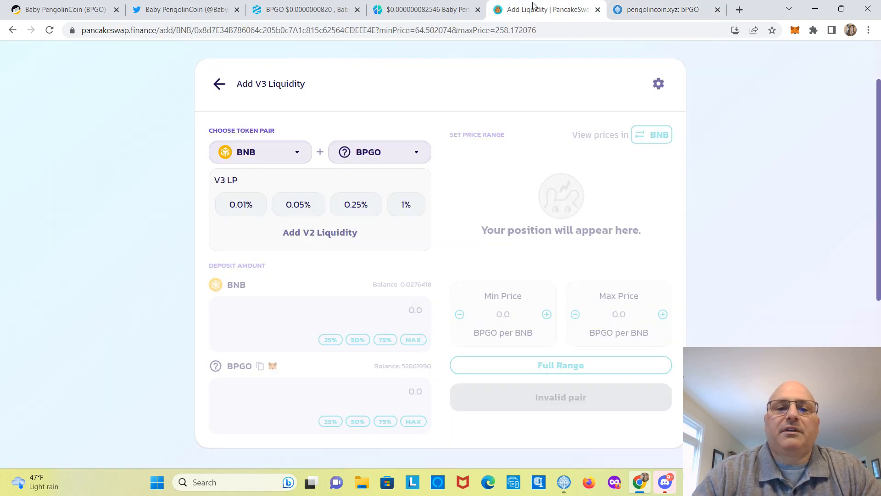
{"action": "left_click", "coordinate": [528, 9]}
{"action": "left_click", "coordinate": [334, 236]}
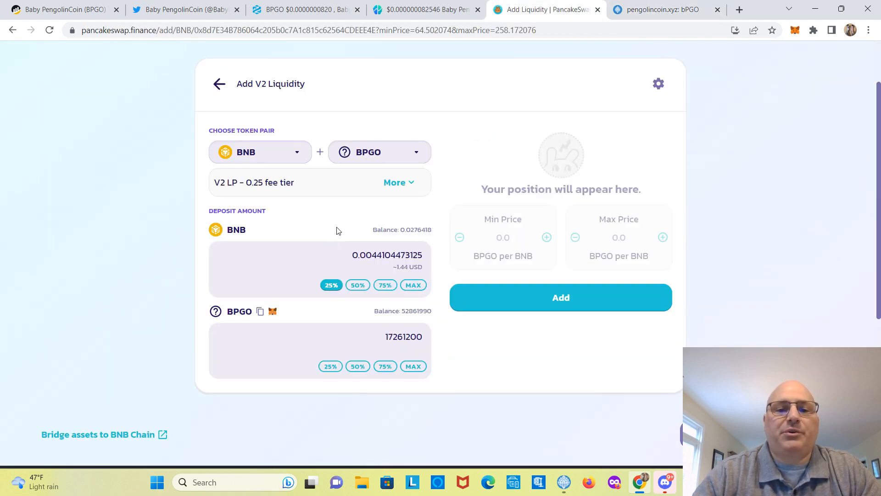
Step: Set the BNB deposit amount to 0.0044
{"action": "left_click", "coordinate": [331, 287]}
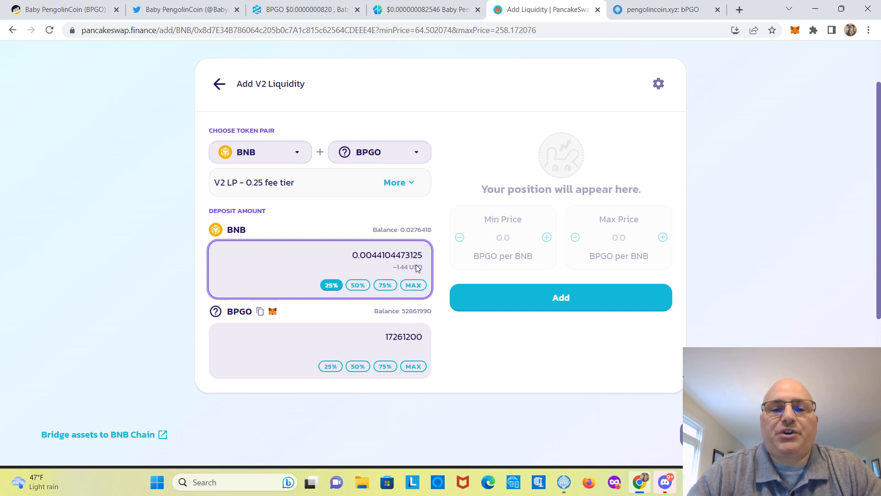
{"action": "left_click", "coordinate": [421, 253]}
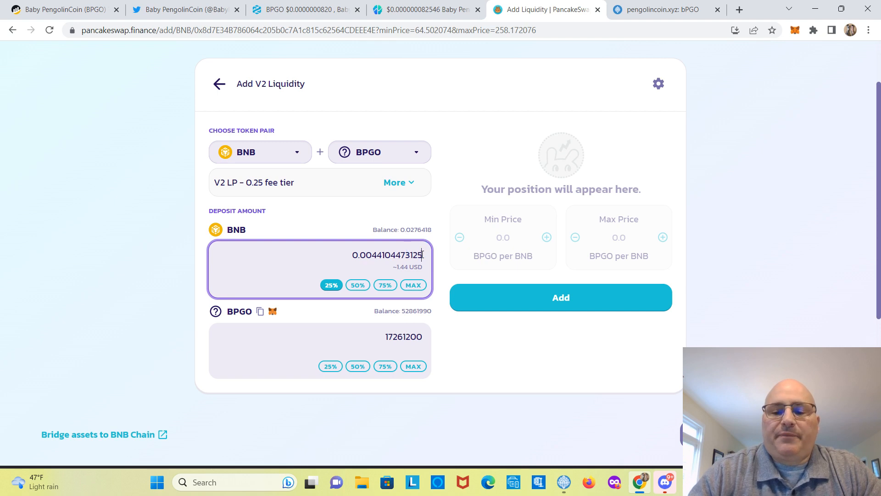
{"action": "left_click", "coordinate": [421, 254]}
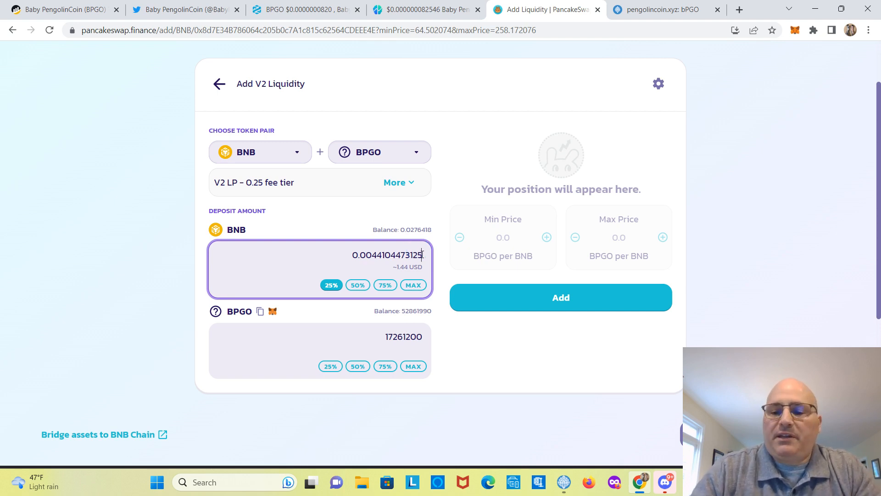
{"action": "key", "text": "BackSpace"}
{"action": "key", "text": "BackSpace"}
{"action": "key", "text": "BackSpace"}
{"action": "key", "text": "BackSpace"}
{"action": "key", "text": "BackSpace"}
{"action": "key", "text": "BackSpace"}
{"action": "key", "text": "BackSpace"}
{"action": "key", "text": "BackSpace"}
{"action": "key", "text": "BackSpace"}
{"action": "key", "text": "BackSpace"}
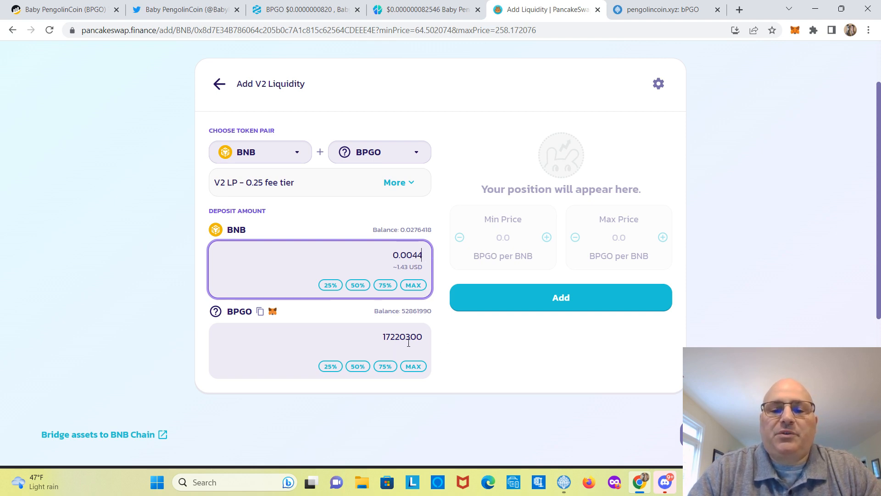
Step: Supply the entered BNB and BPGO amounts to the pool, approving the transaction in the MetaMask wallet, and dismiss the receipt
{"action": "left_click", "coordinate": [534, 299]}
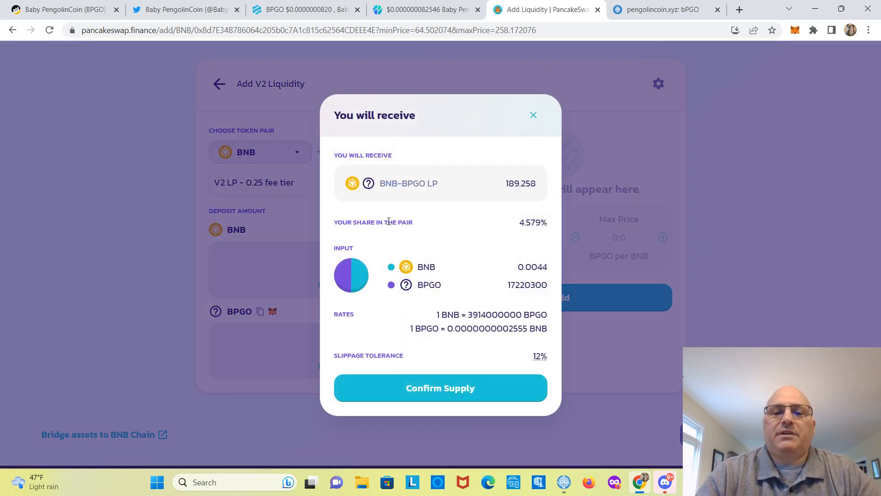
{"action": "left_click", "coordinate": [448, 389]}
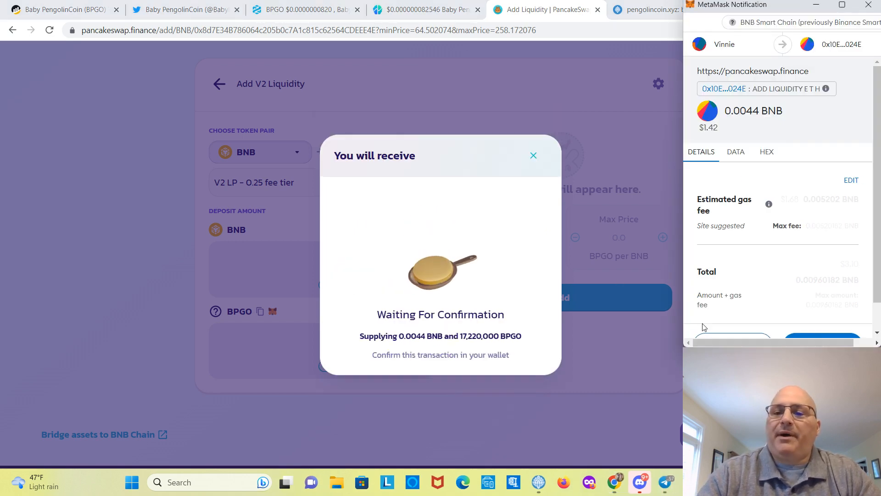
{"action": "scroll", "coordinate": [854, 283], "scroll_direction": "down", "scroll_amount": 1}
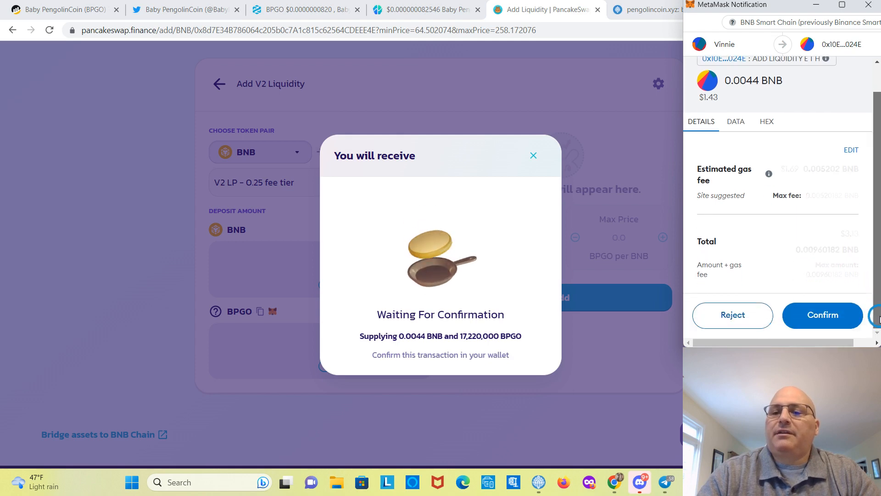
{"action": "left_click", "coordinate": [828, 320]}
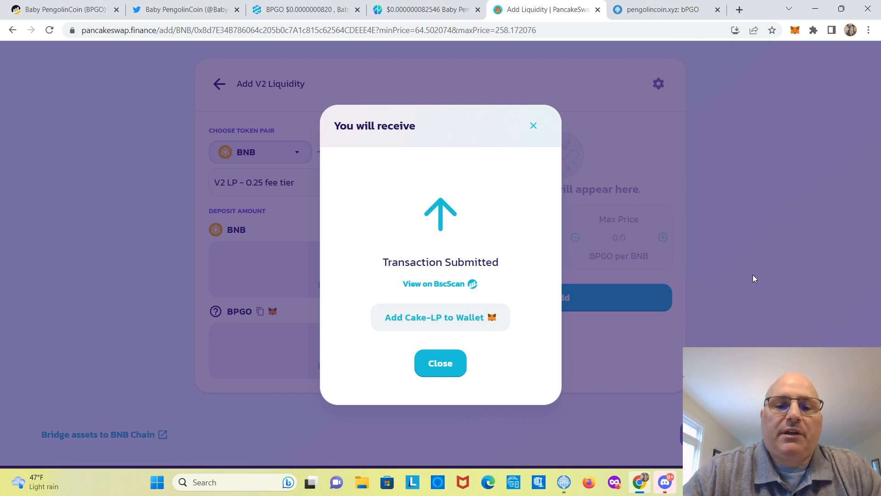
{"action": "left_click", "coordinate": [437, 361]}
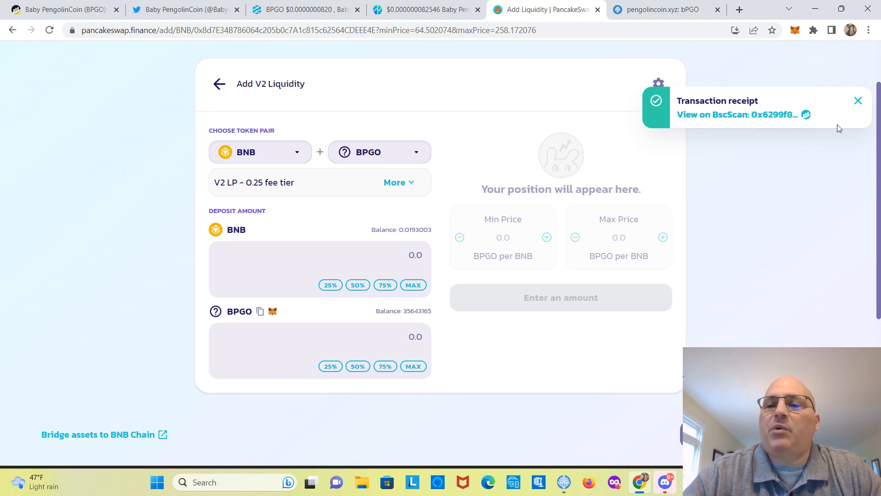
{"action": "left_click", "coordinate": [857, 102]}
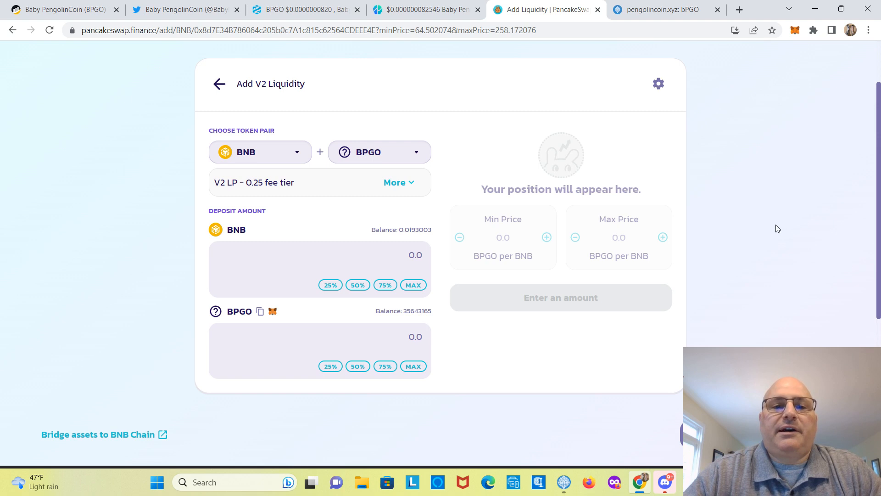
Step: Return to the list of liquidity positions and examine the BPGO-BNB V2 LP entry
{"action": "left_click", "coordinate": [219, 83]}
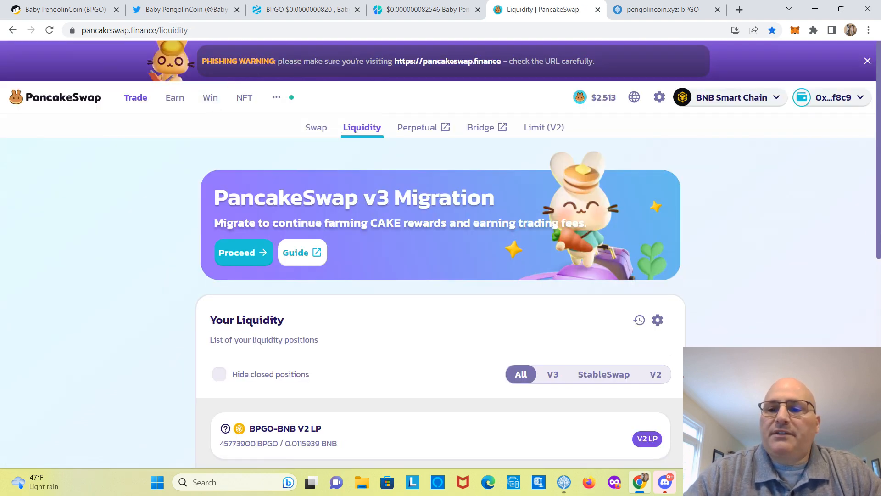
{"action": "scroll", "coordinate": [780, 331], "scroll_direction": "down", "scroll_amount": 4}
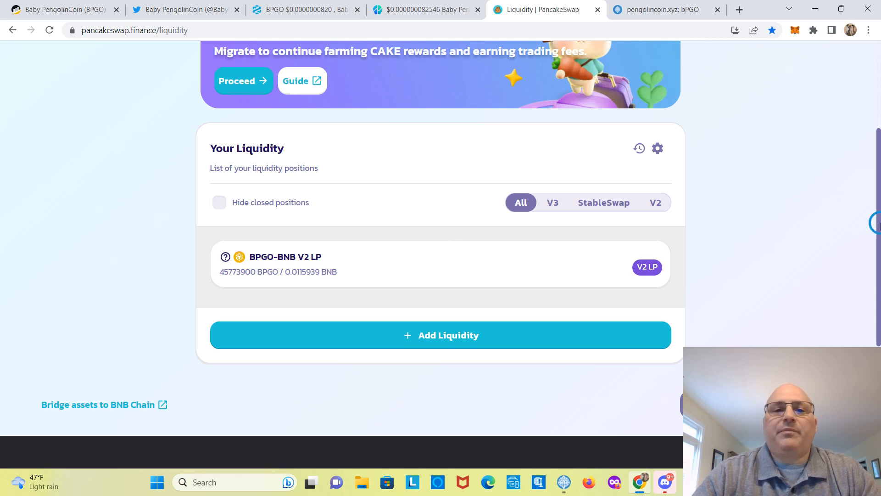
{"action": "left_click_drag", "start_coordinate": [874, 223], "coordinate": [878, 150]}
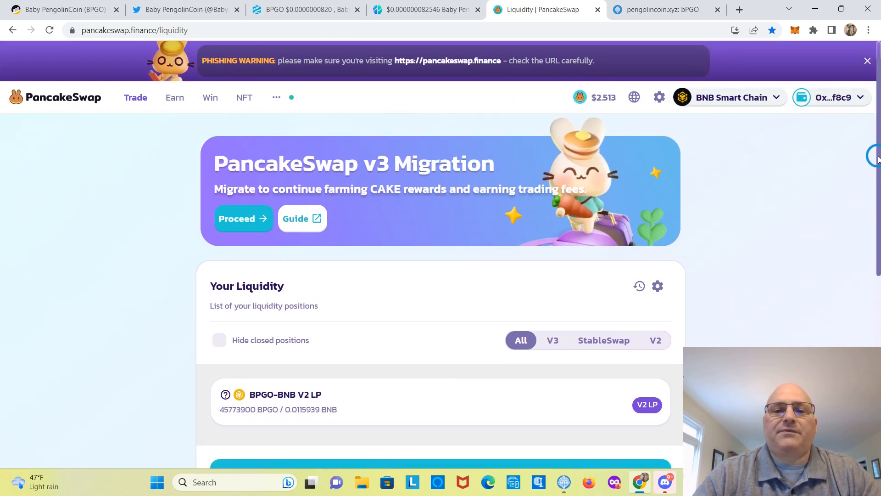